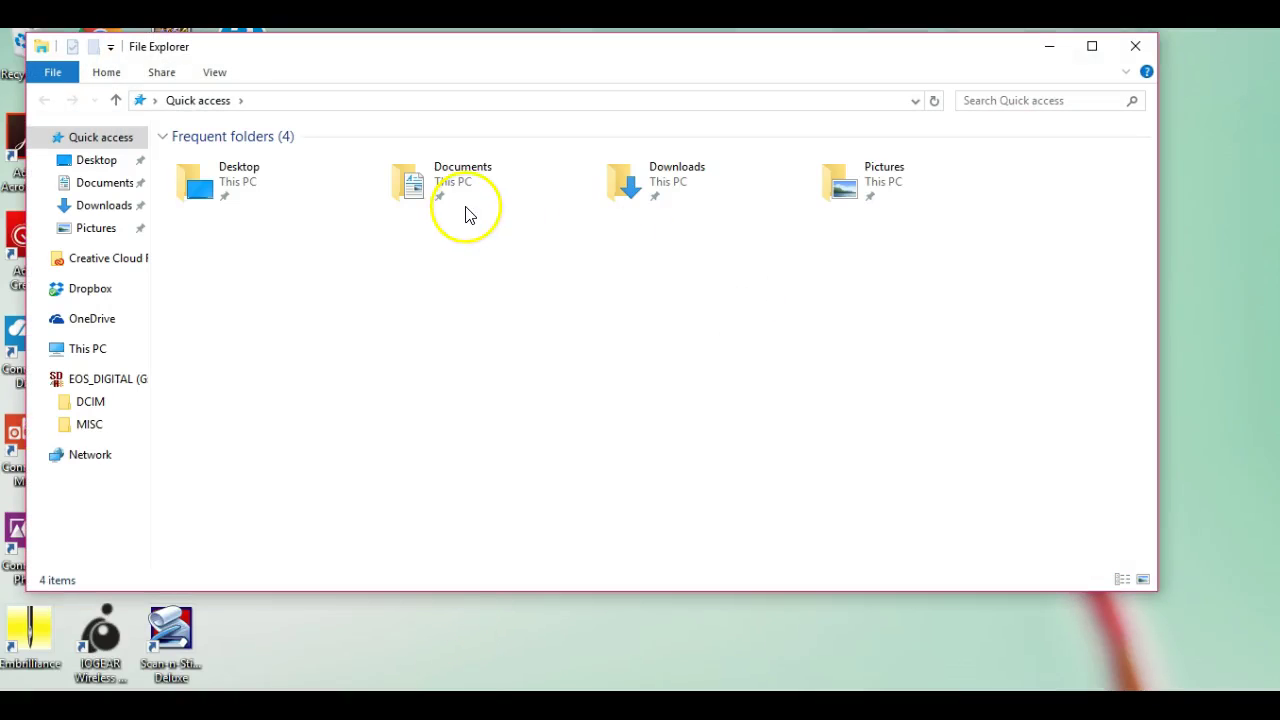
Go into Documents and open THE HUNGRY JPEG BUNDLES folder to reach the Chimochi zip
double_click(437, 177)
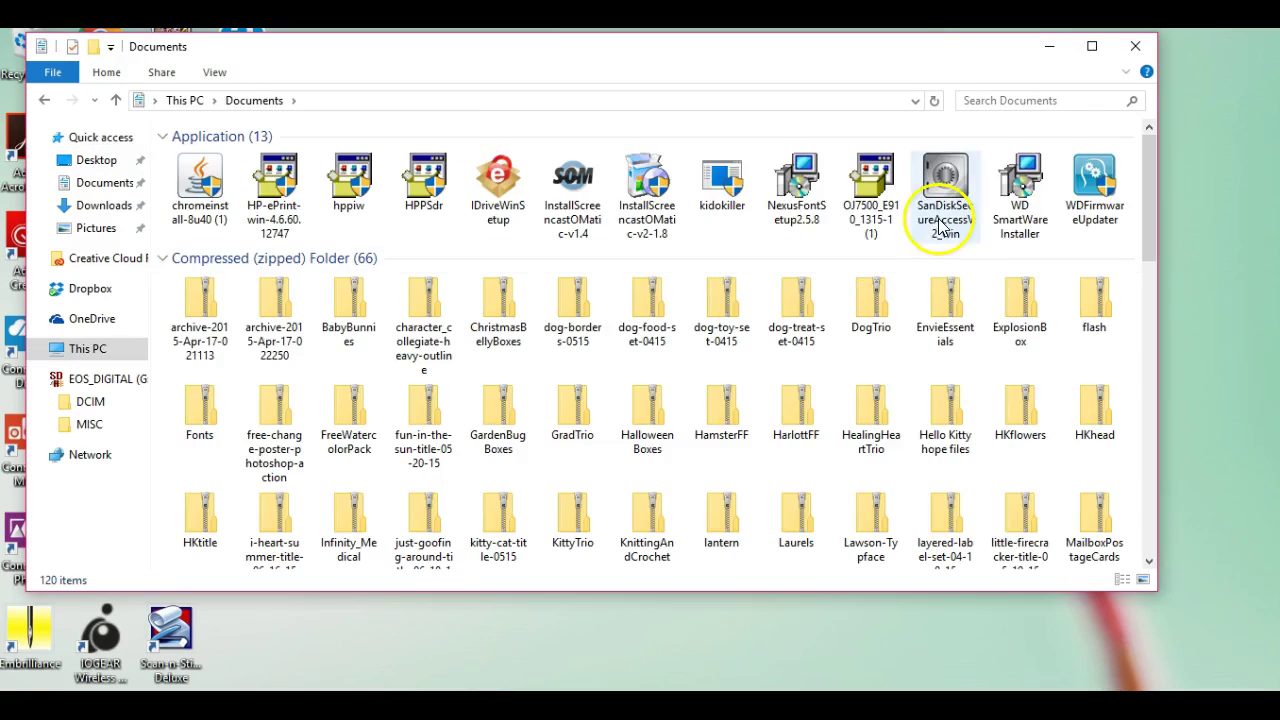
left_click_drag(1150, 177, 1149, 363)
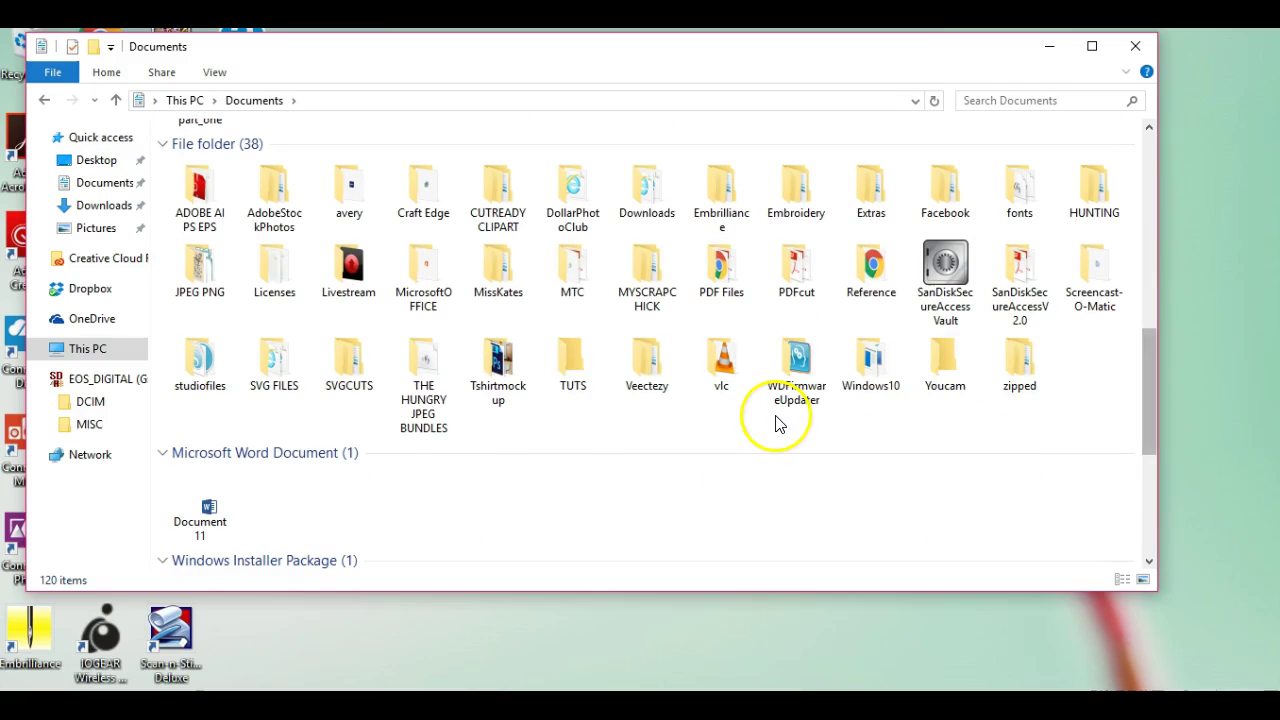
double_click(420, 358)
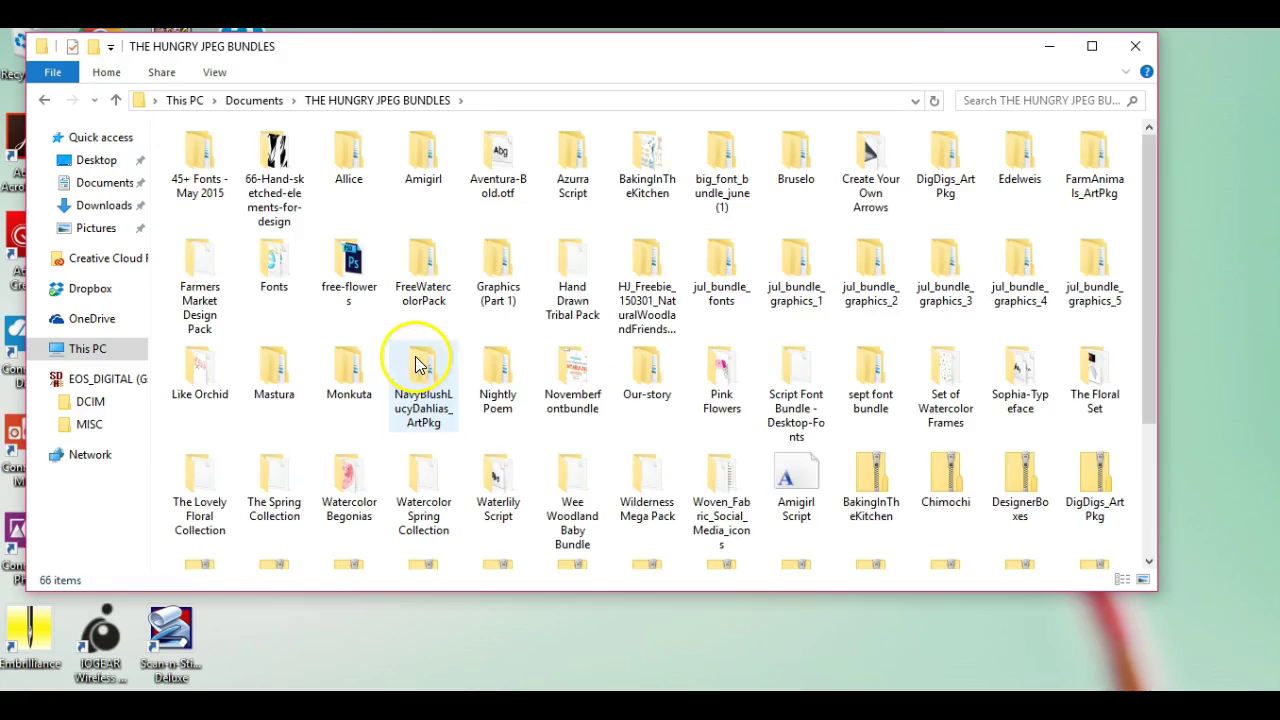
left_click_drag(1153, 320, 1154, 324)
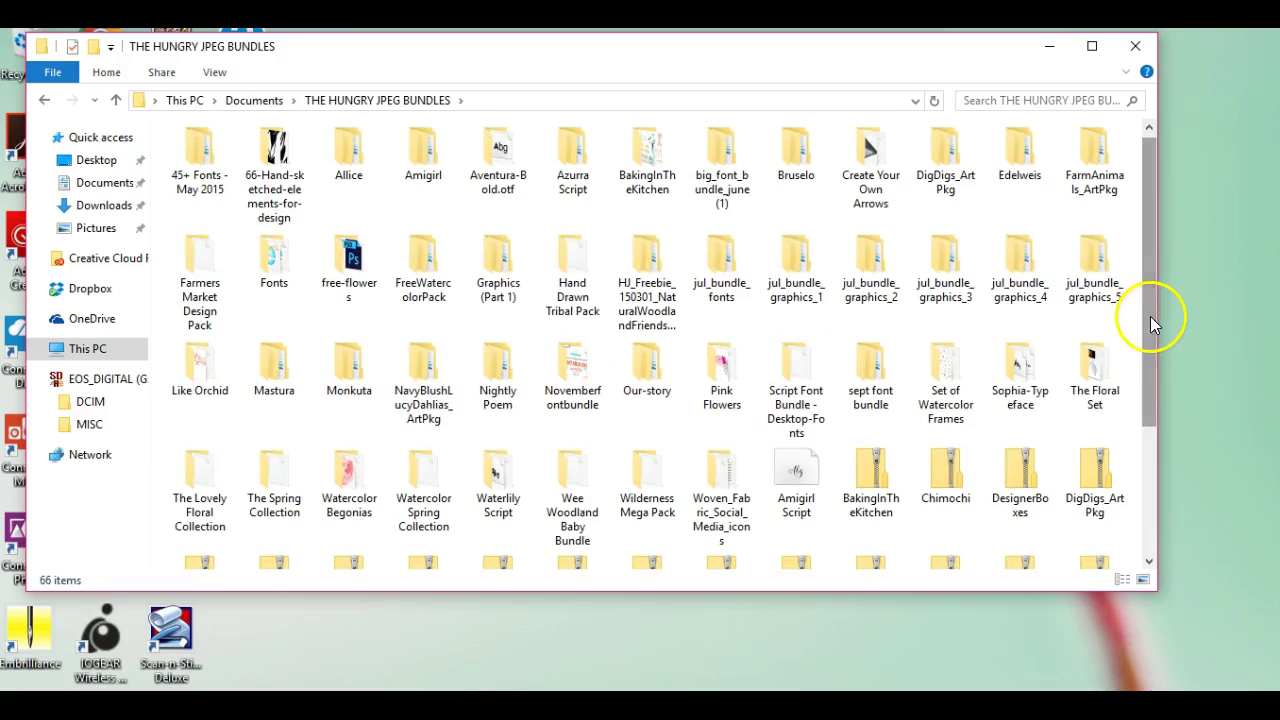
left_click(946, 478)
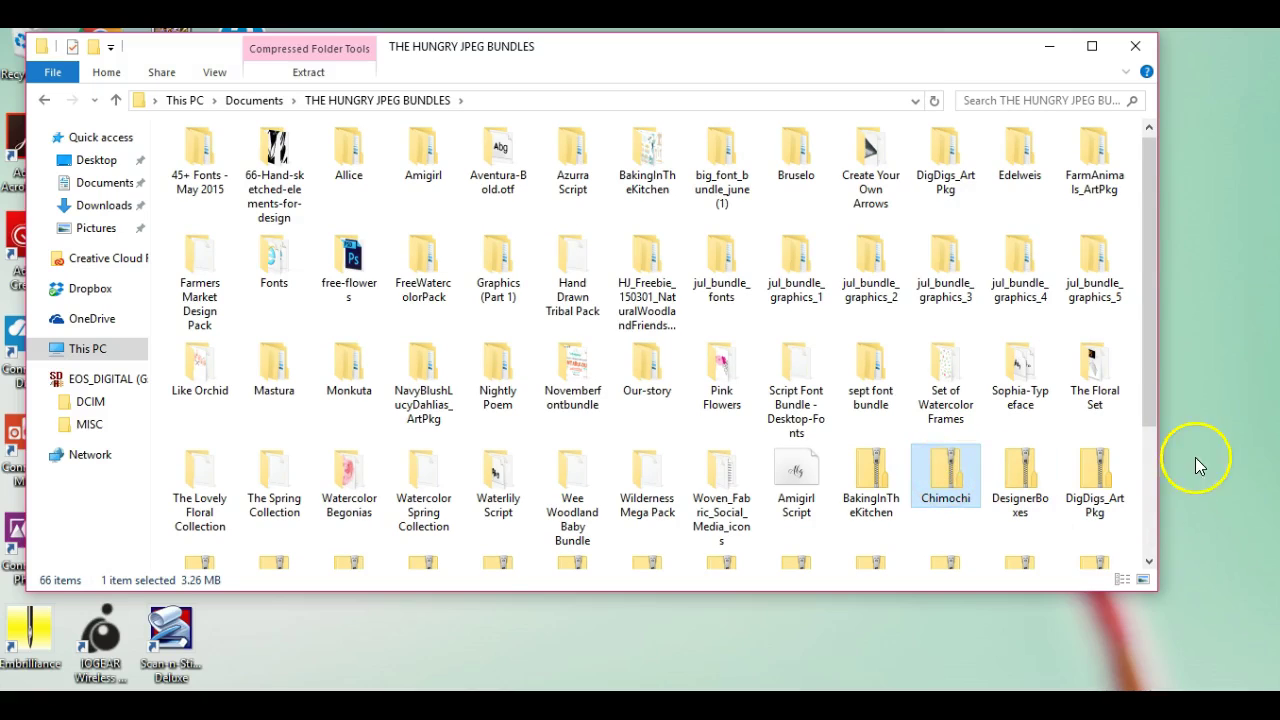
left_click_drag(1150, 386, 1147, 388)
left_click(1132, 428)
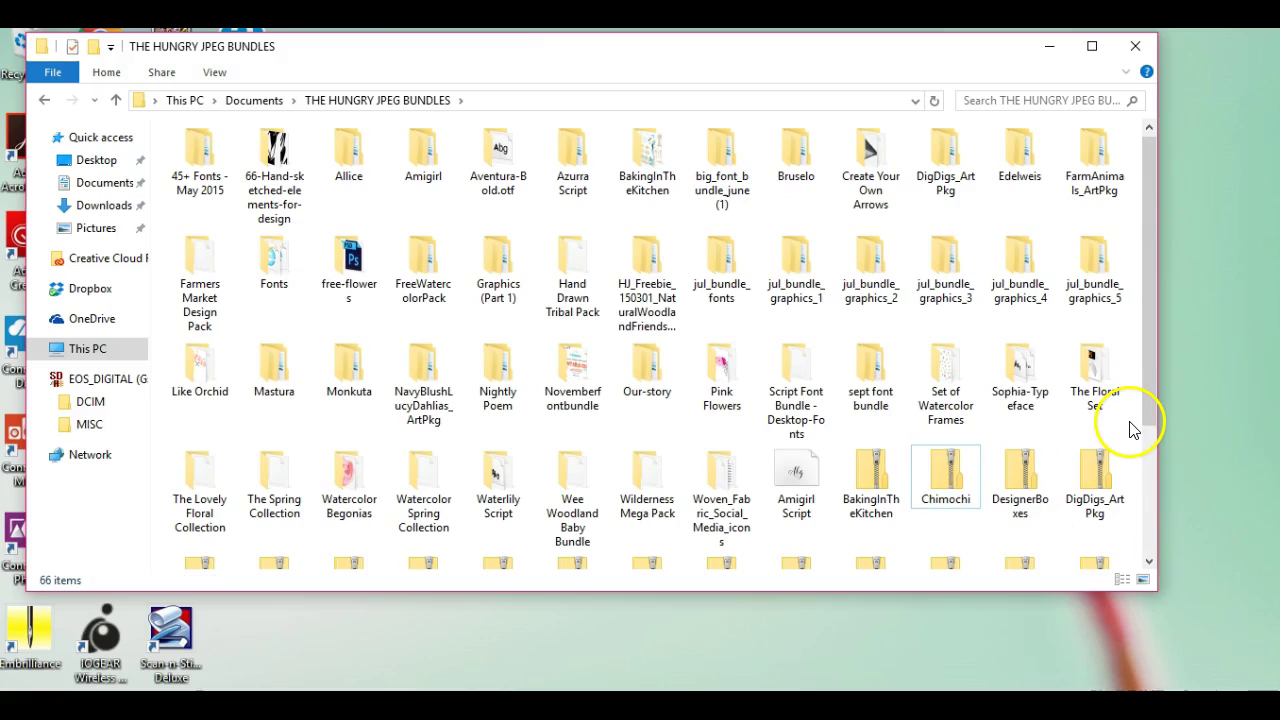
mouse_move(948, 499)
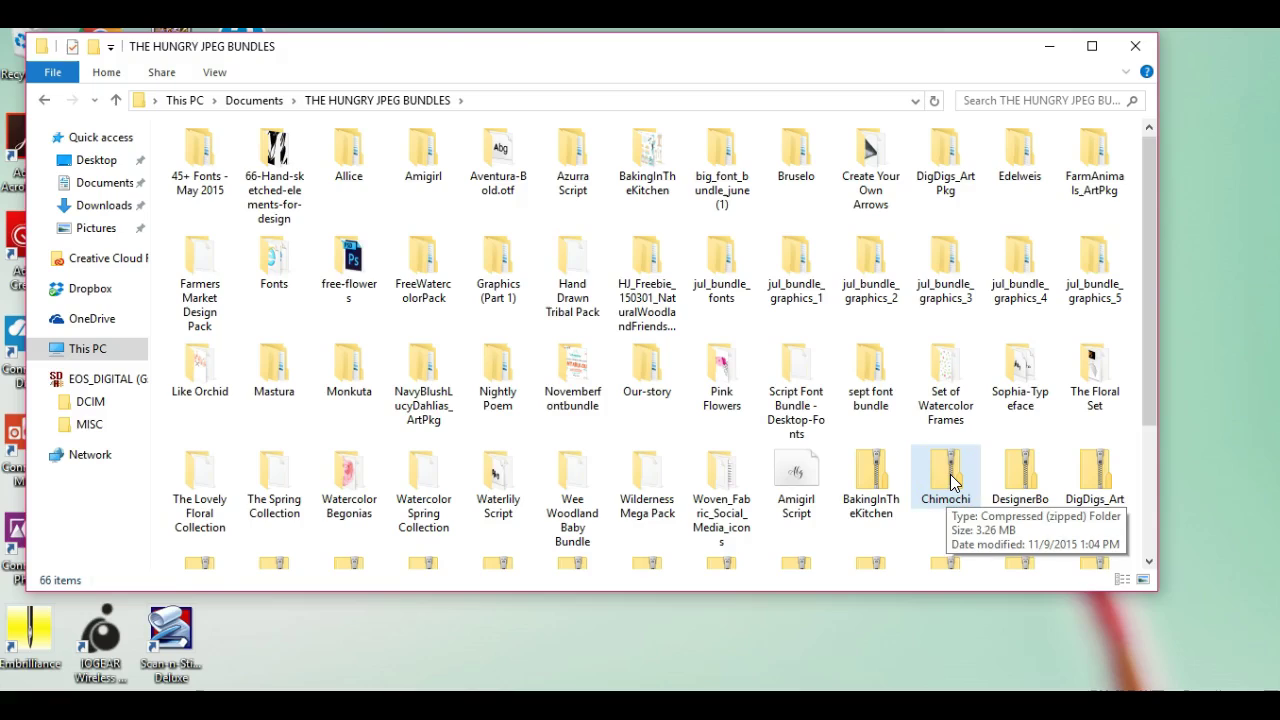
left_click(953, 483)
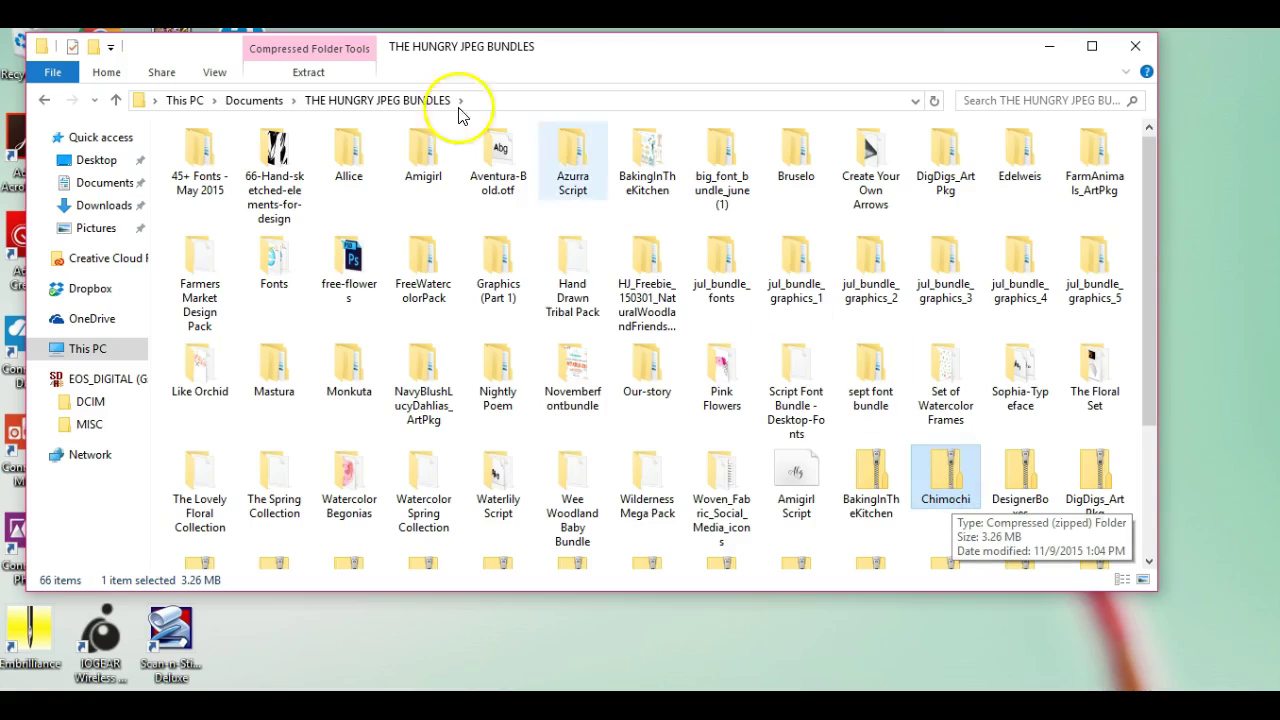
left_click(310, 76)
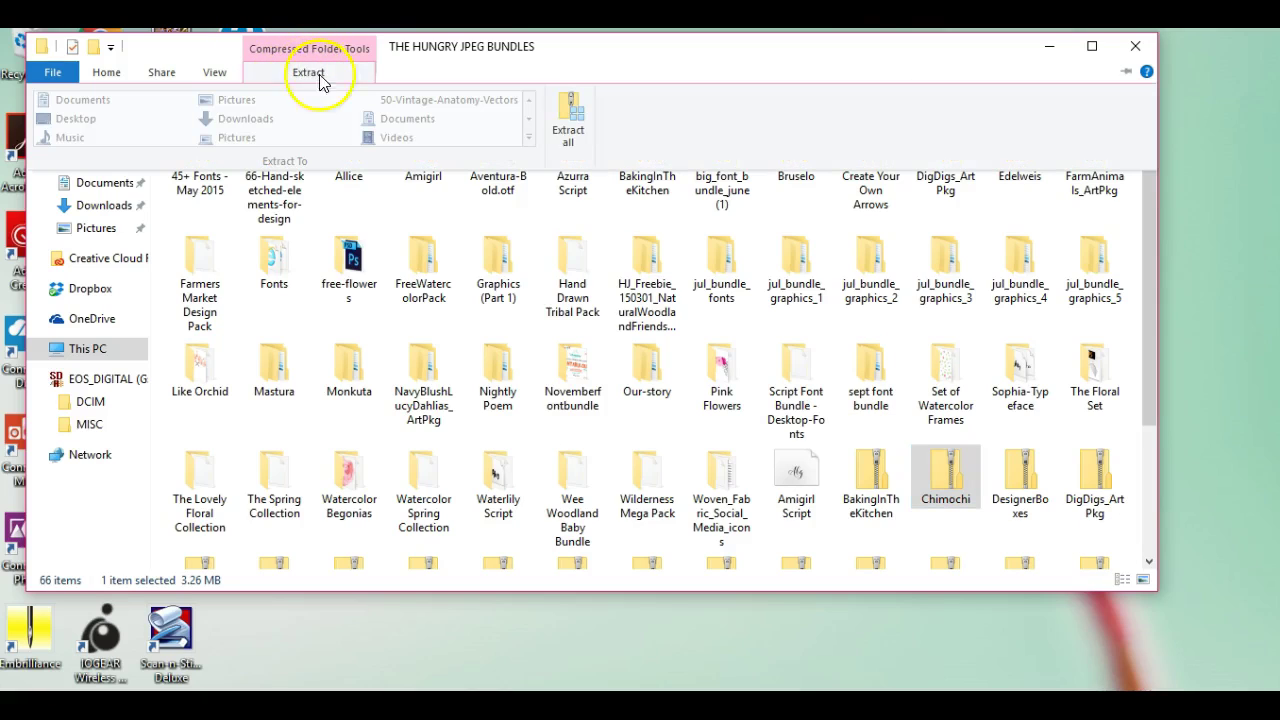
left_click(950, 490)
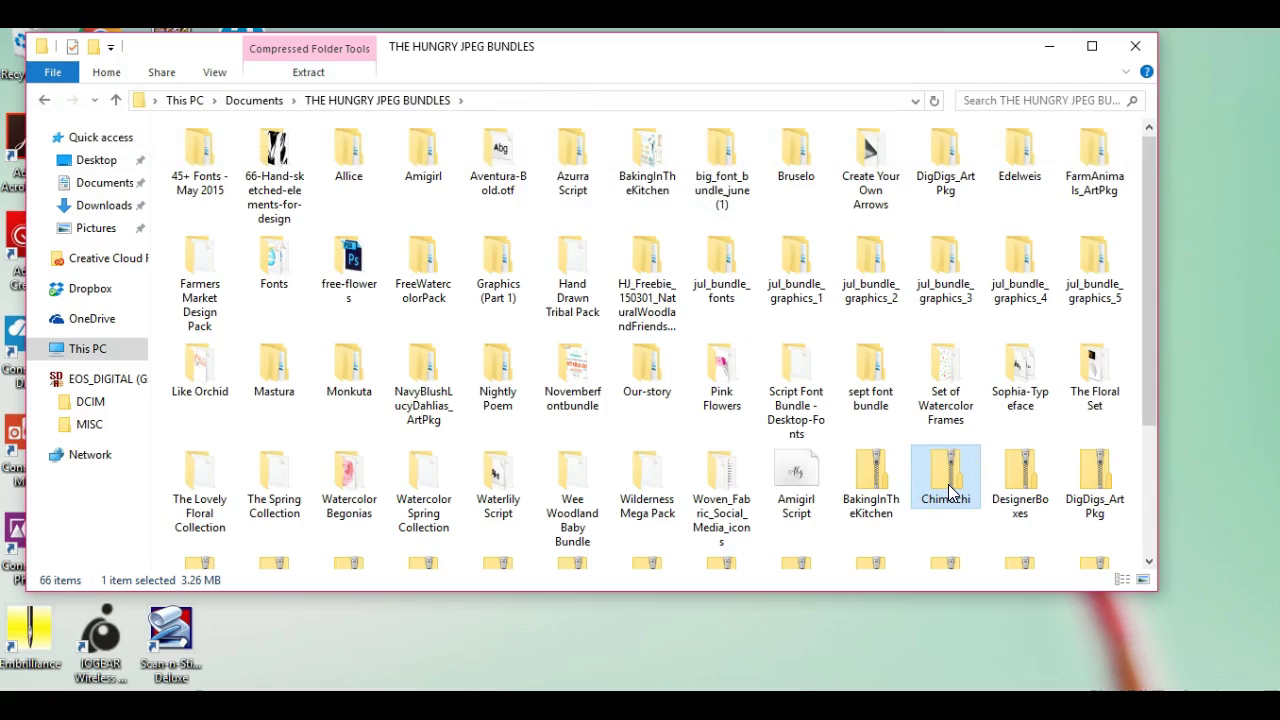
Show the 7-Zip submenu in the Chimochi zip's context menu
right_click(950, 490)
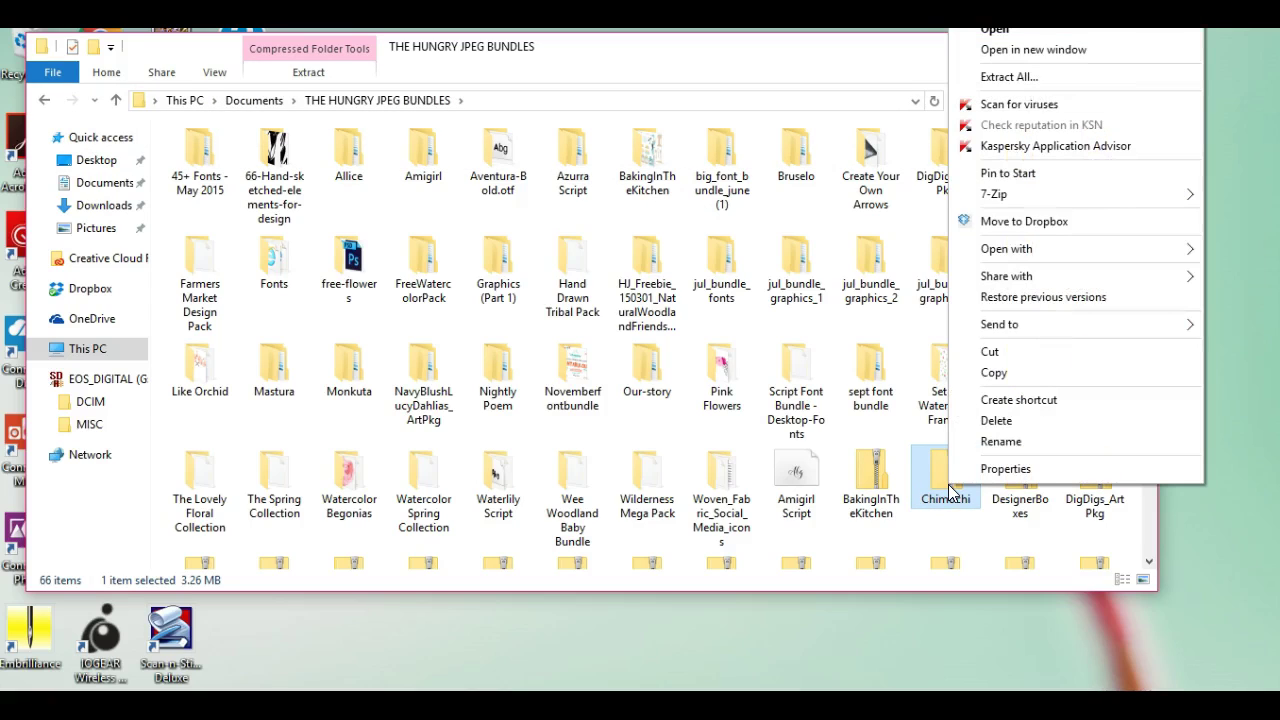
mouse_move(1025, 198)
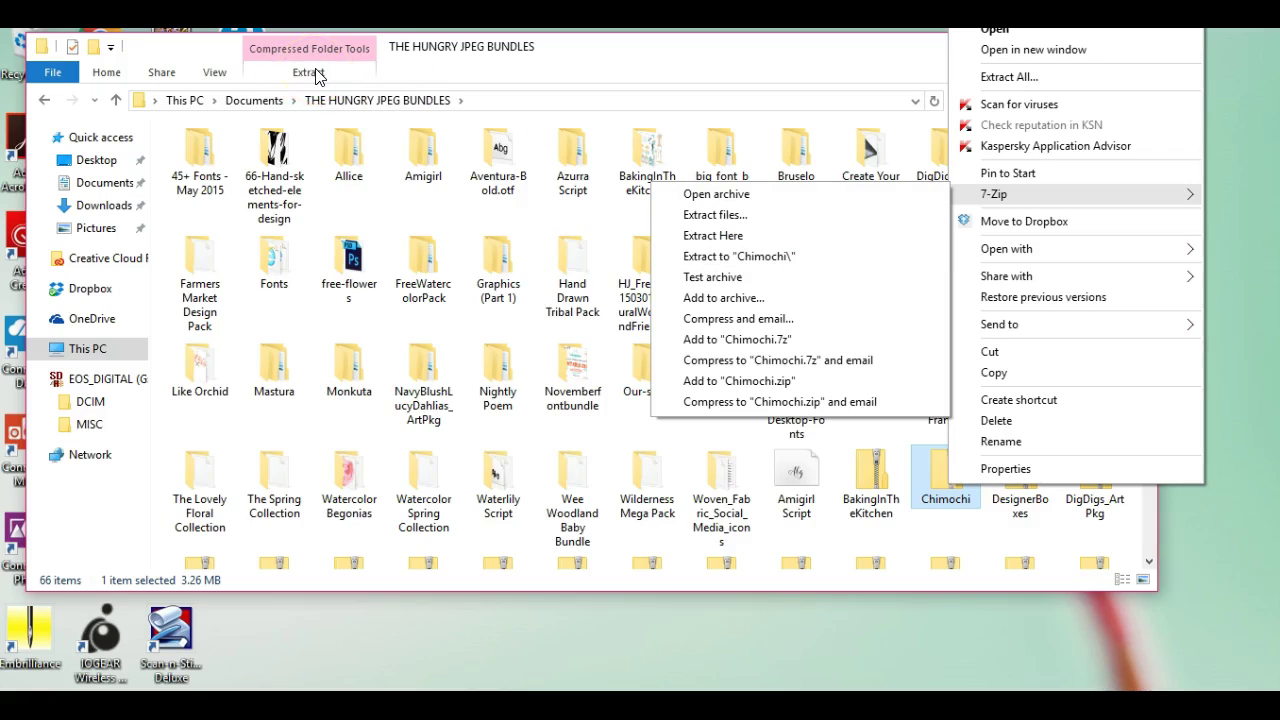
Extract all of the Chimochi zip into a new Chimochi folder with Extract all
left_click(421, 75)
left_click(320, 78)
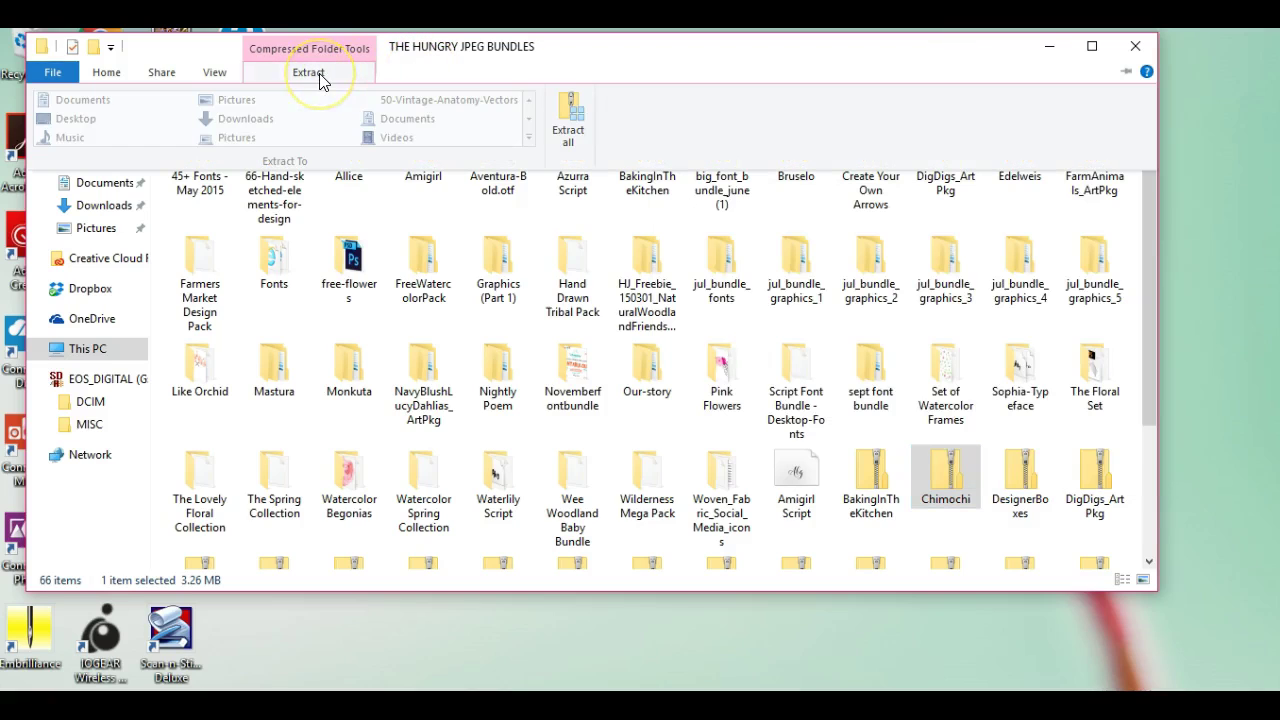
left_click(572, 118)
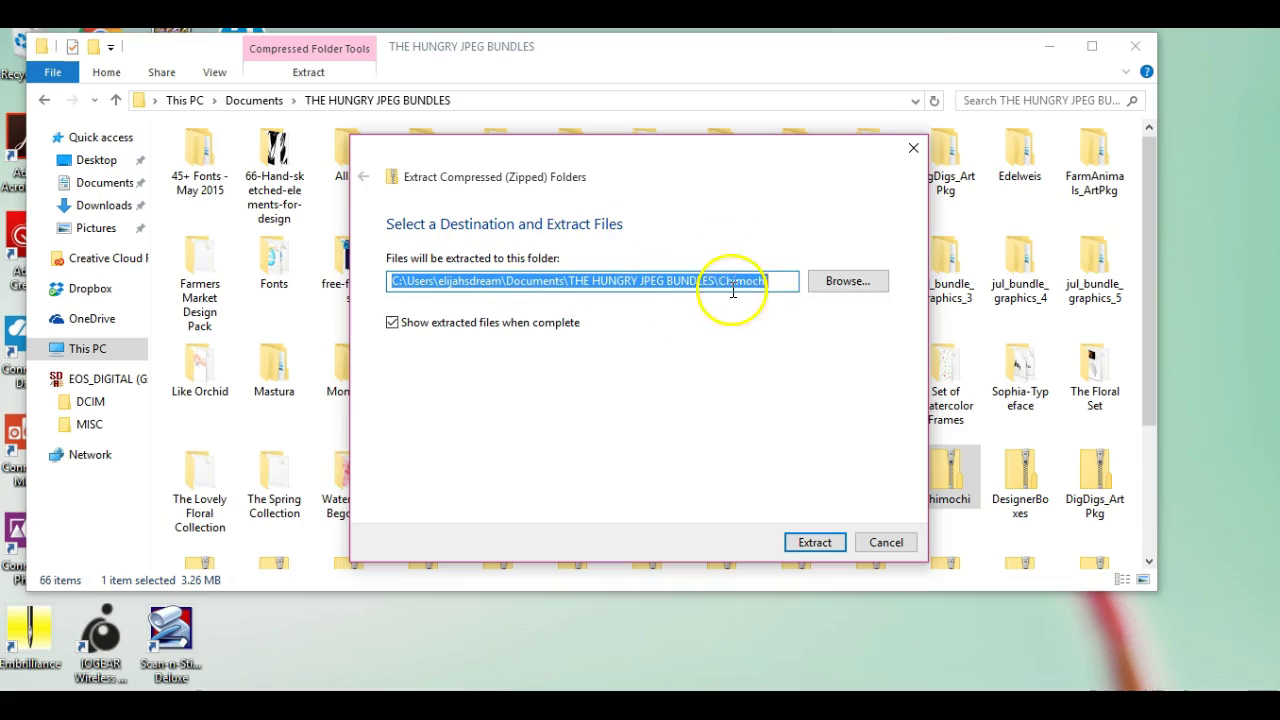
left_click(816, 542)
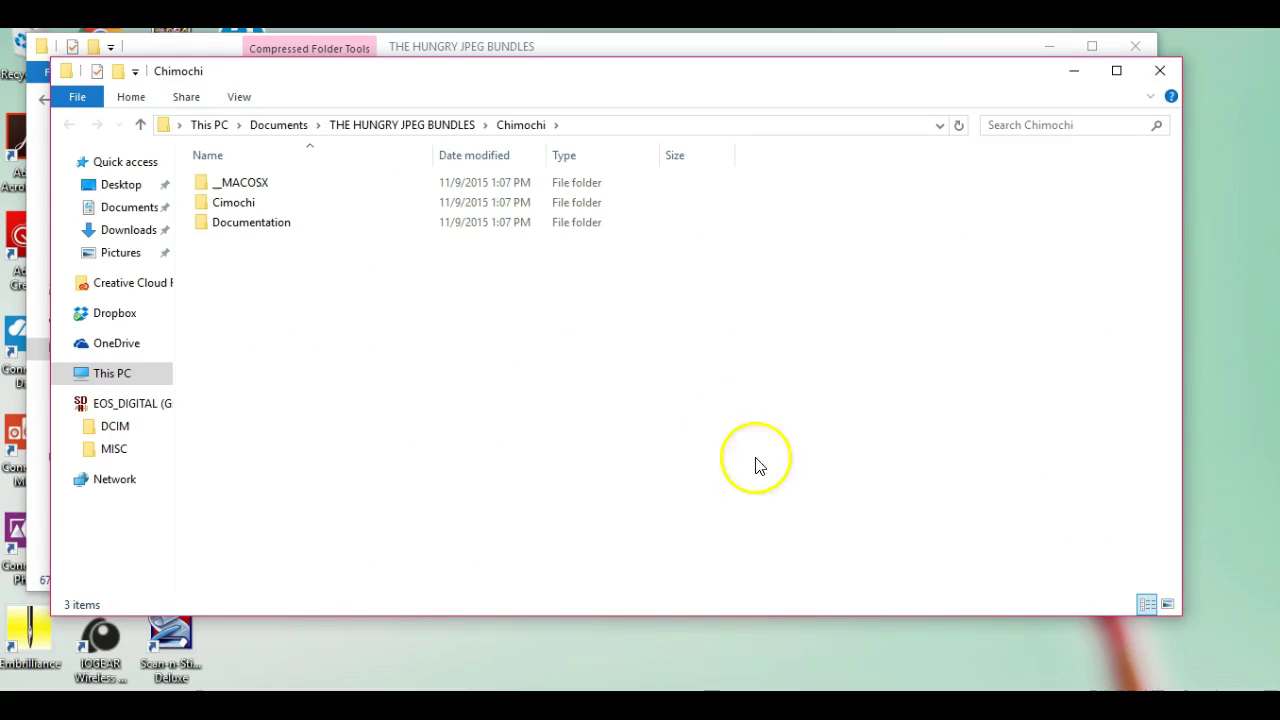
Install the OpenType Cimochi font from the Cimochi subfolder, then close that window
double_click(338, 212)
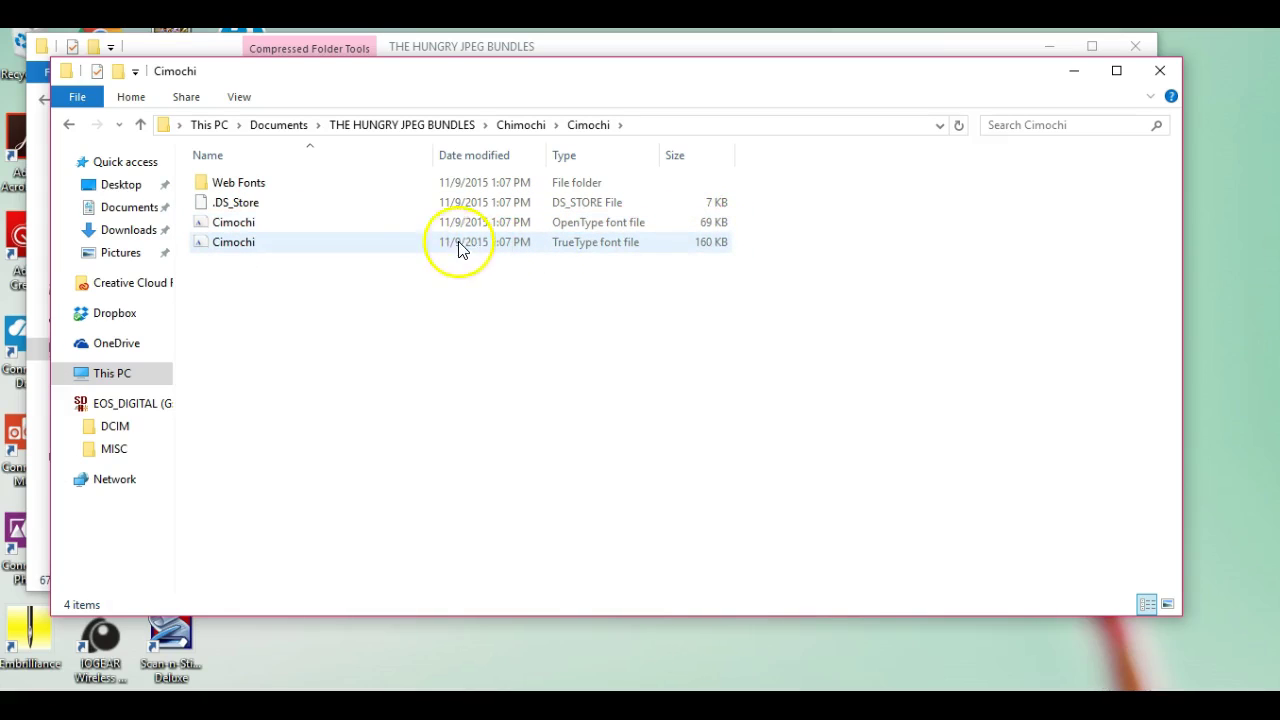
left_click(384, 231)
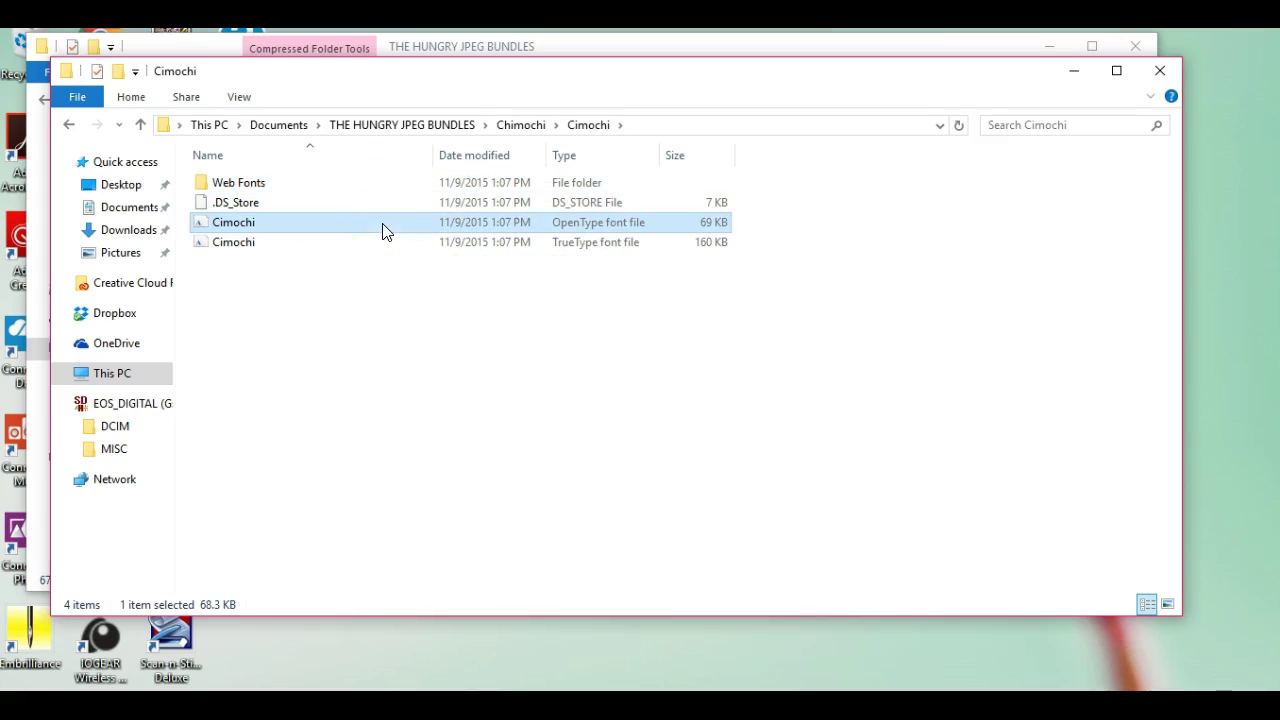
right_click(386, 231)
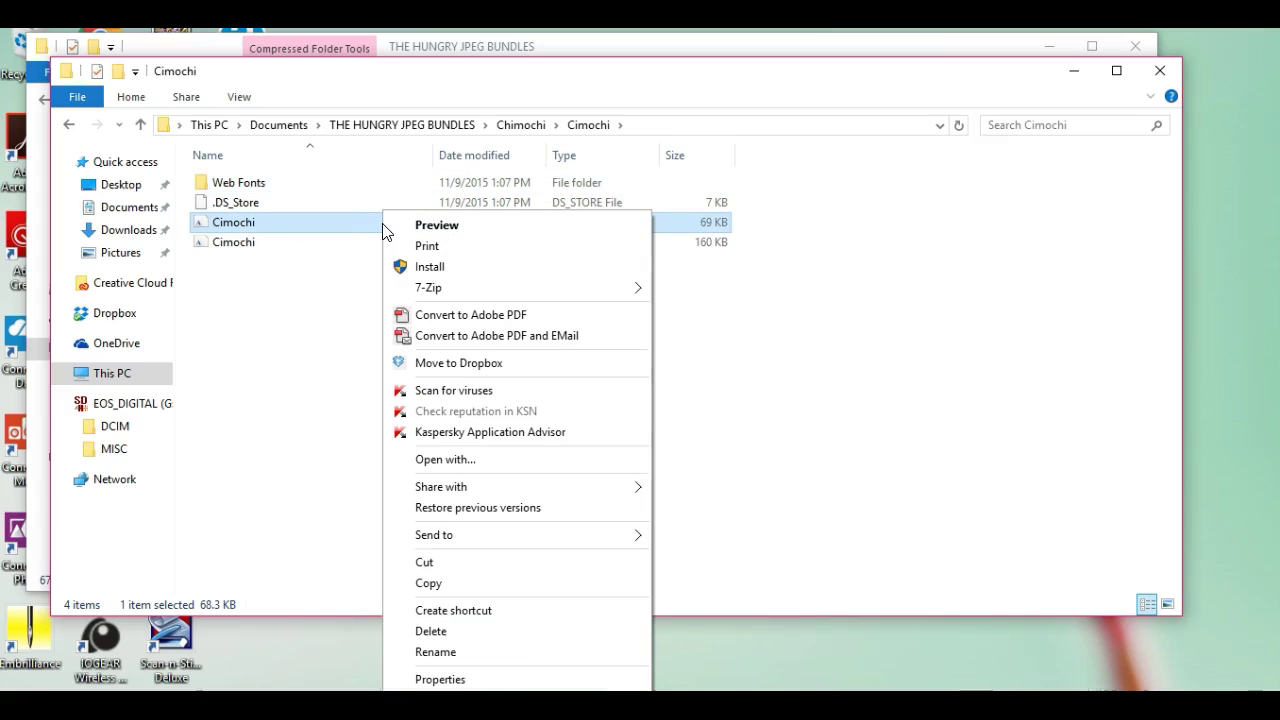
left_click(422, 266)
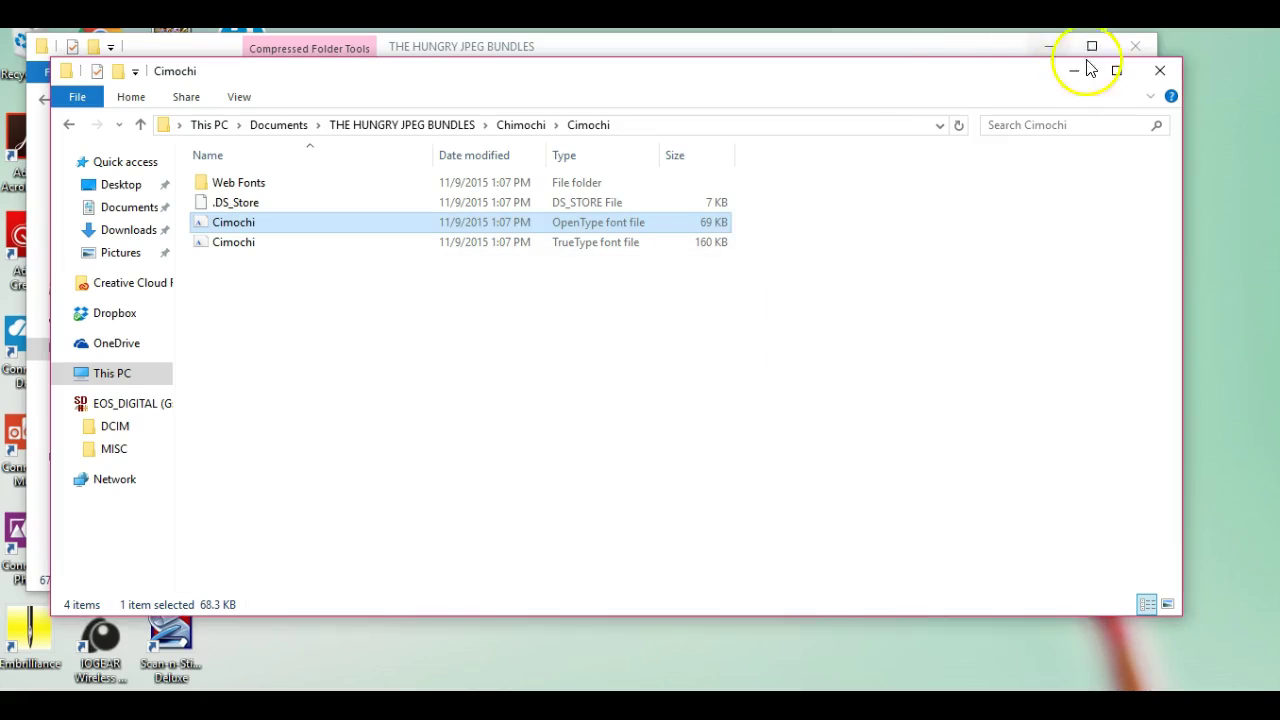
left_click(1167, 76)
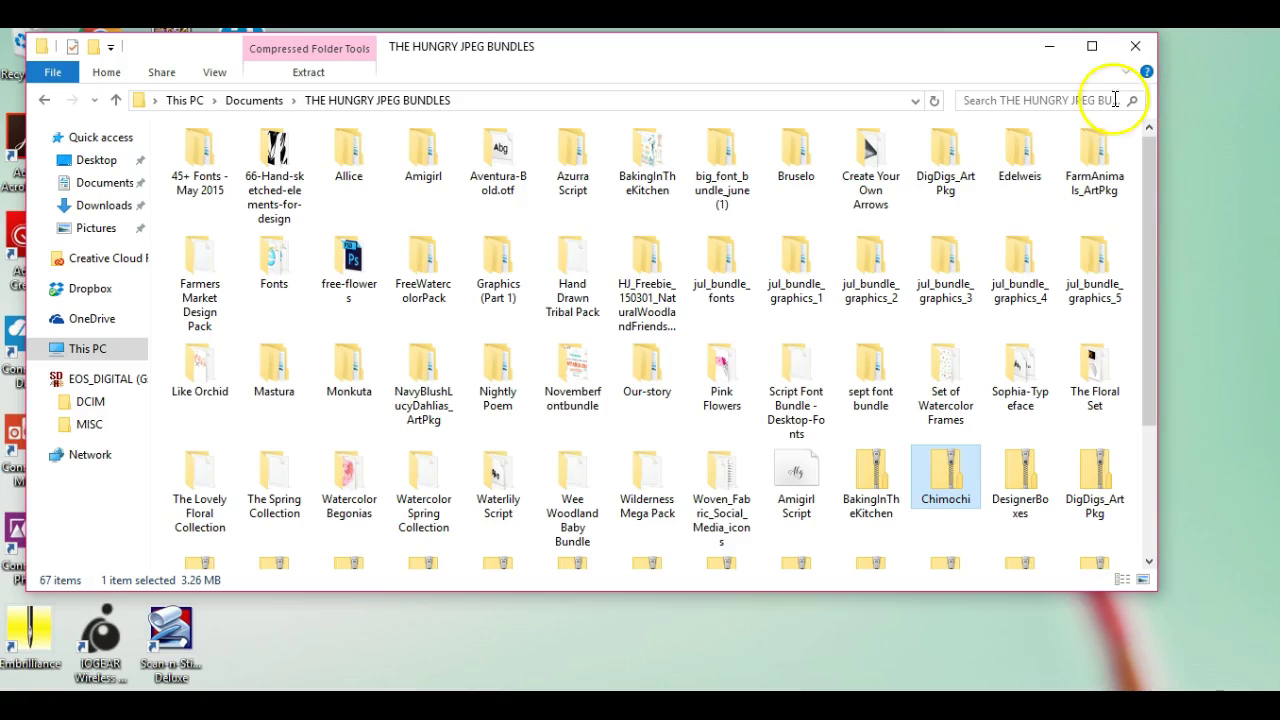
Close THE HUNGRY JPEG BUNDLES window and open Documents in a new Explorer window
left_click(1136, 44)
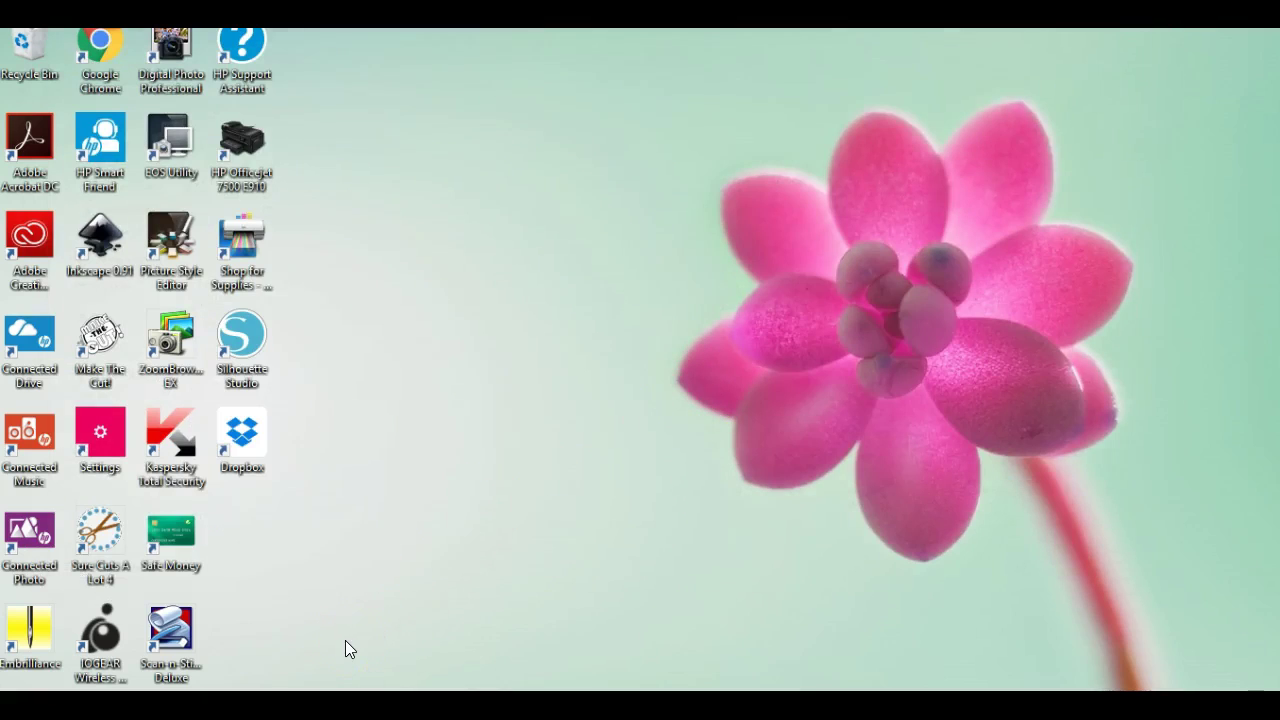
key("super+e")
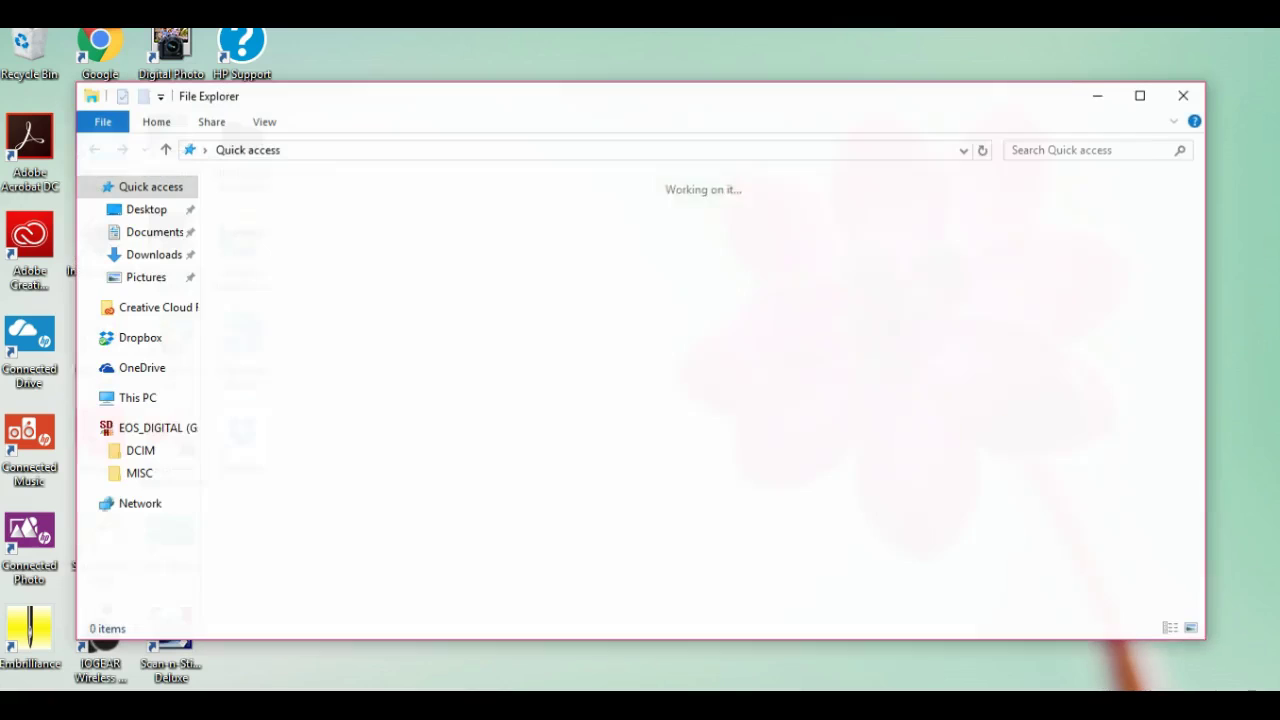
left_click(503, 237)
double_click(503, 237)
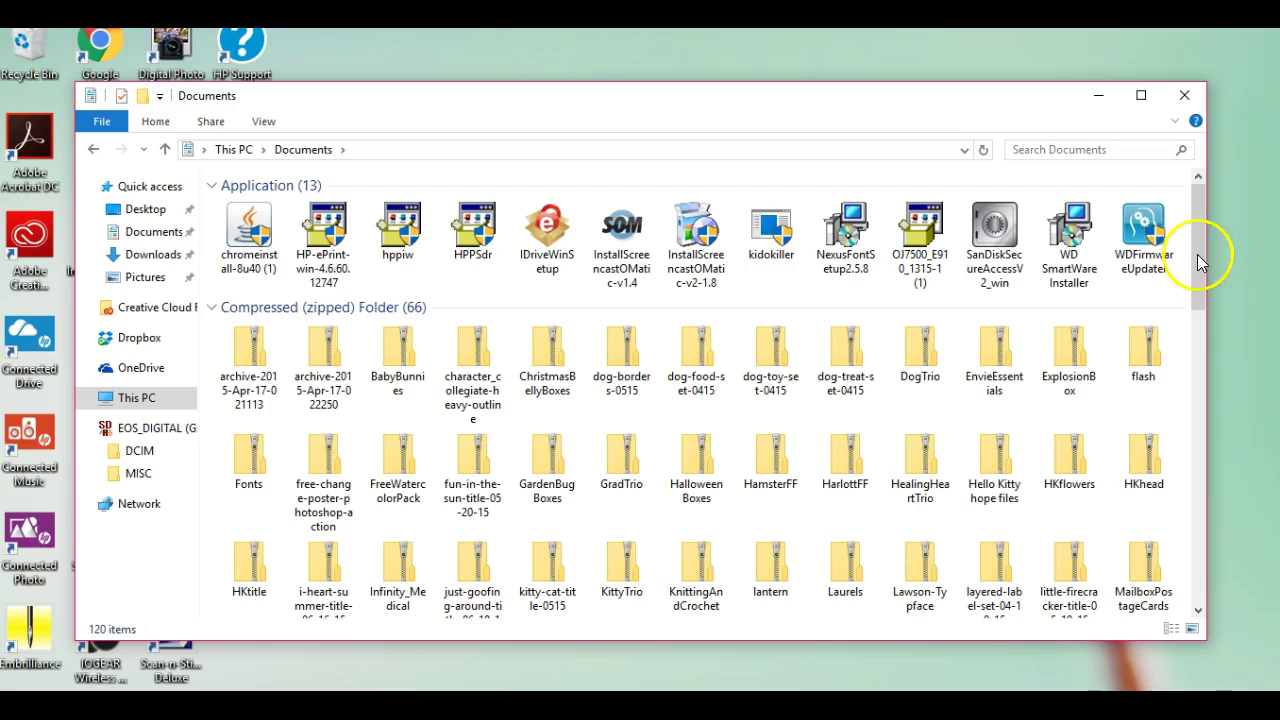
left_click_drag(1194, 246, 1191, 426)
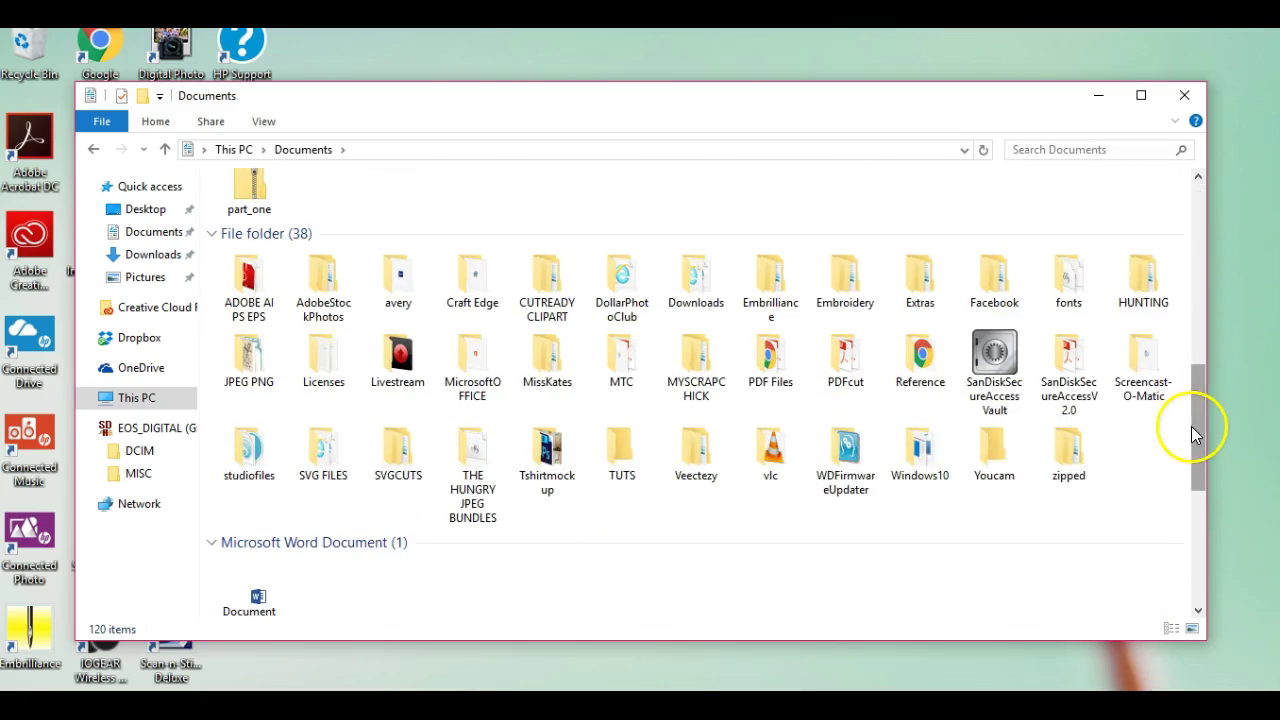
Open the MissKates folder and select the camping-set-07-12-15 zip
double_click(546, 358)
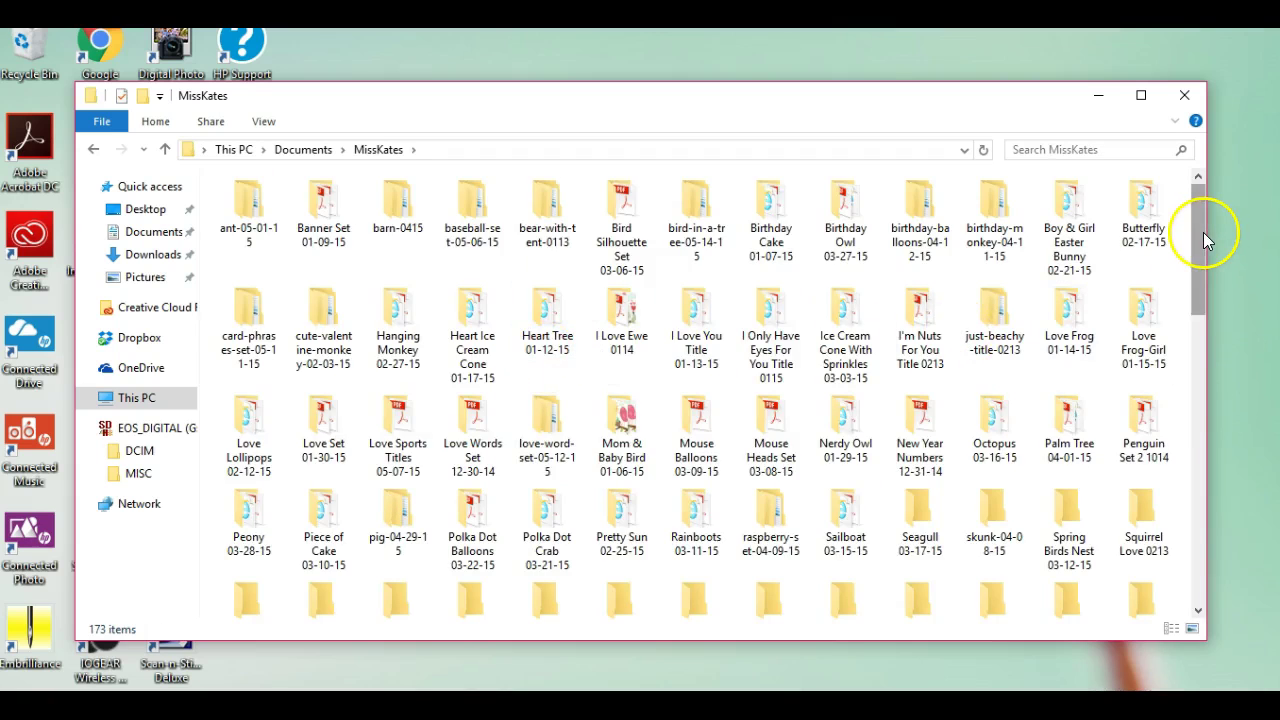
left_click_drag(1203, 236, 1200, 323)
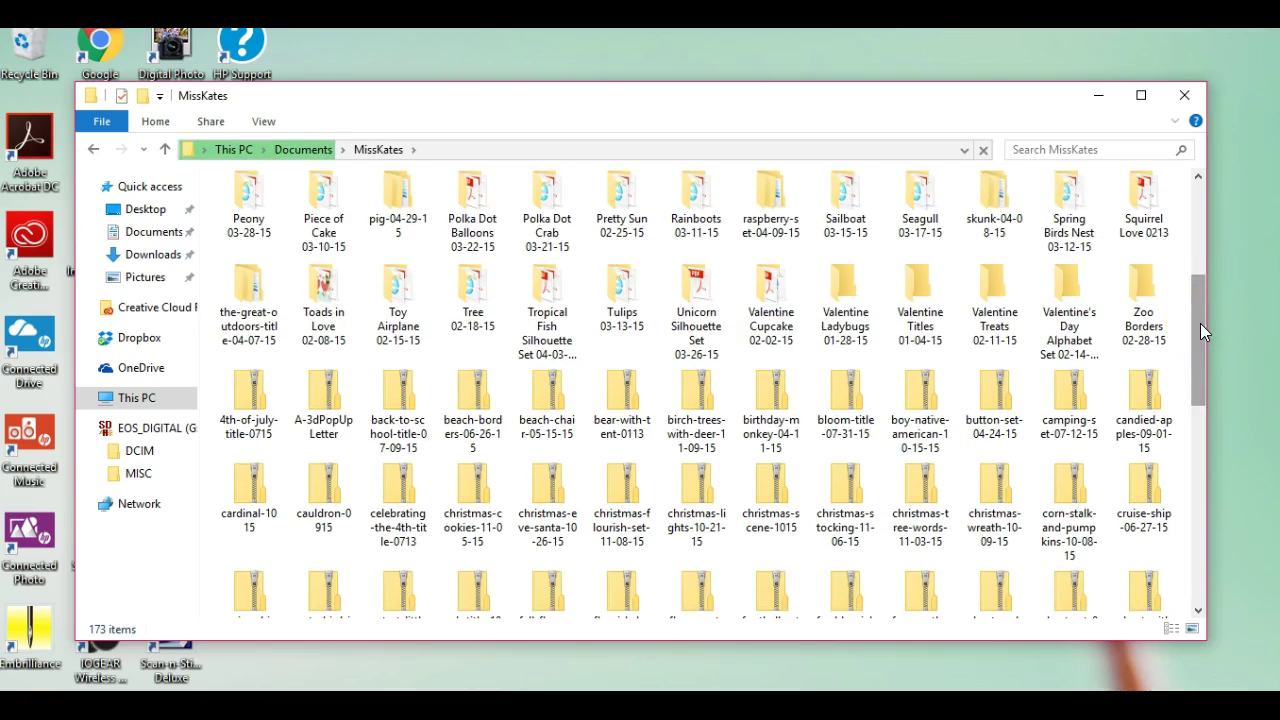
left_click(1080, 393)
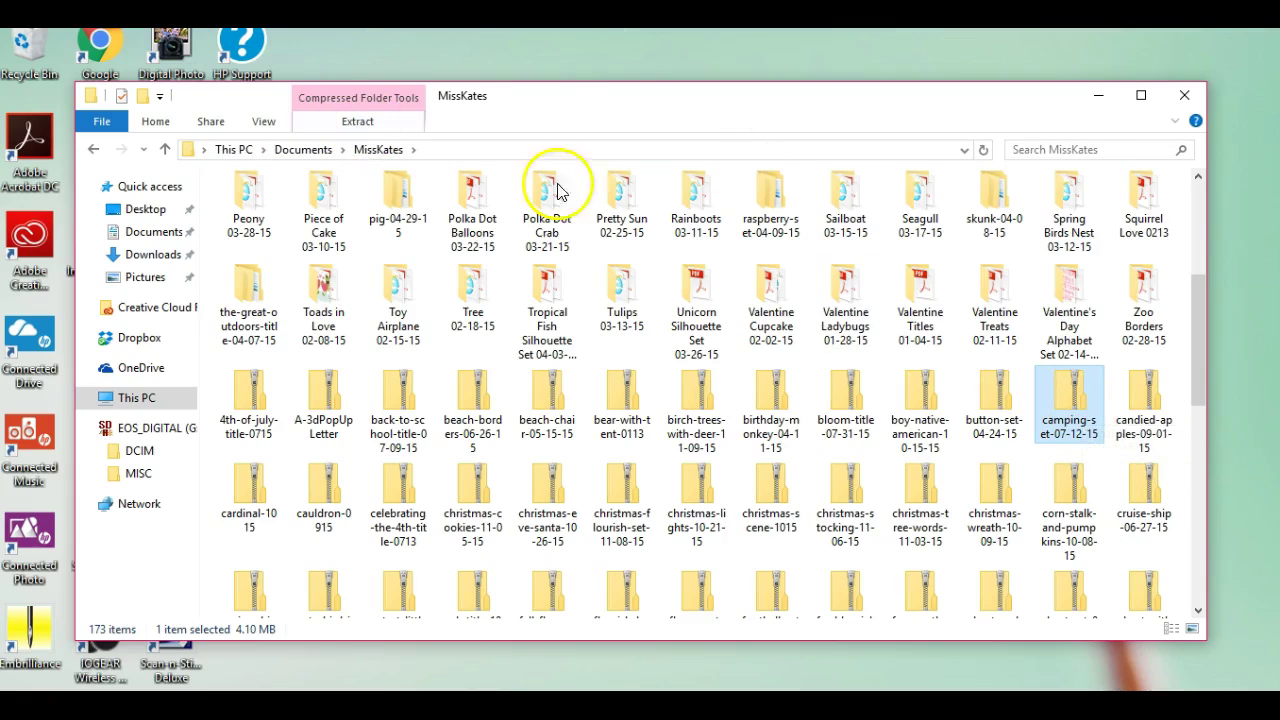
Use 7-Zip to extract the camping-set zip into a camping-set-07-12-15 folder
right_click(1064, 414)
mouse_move(1078, 410)
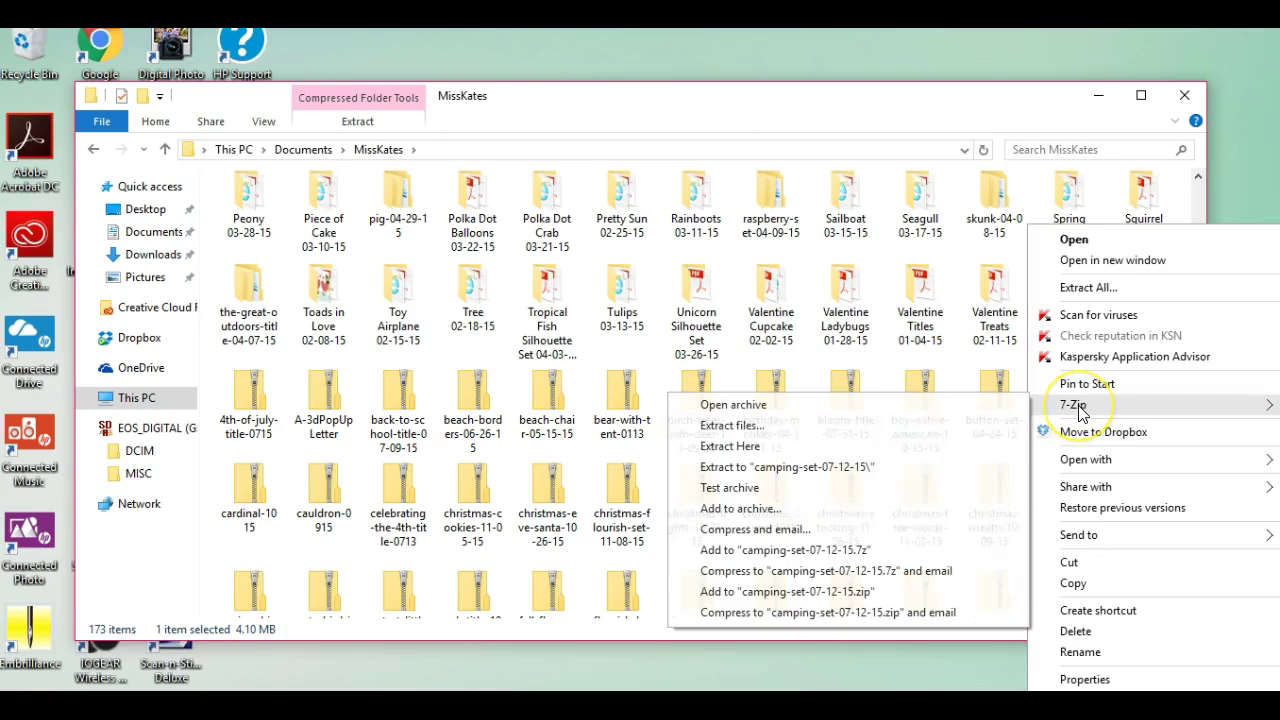
left_click(903, 467)
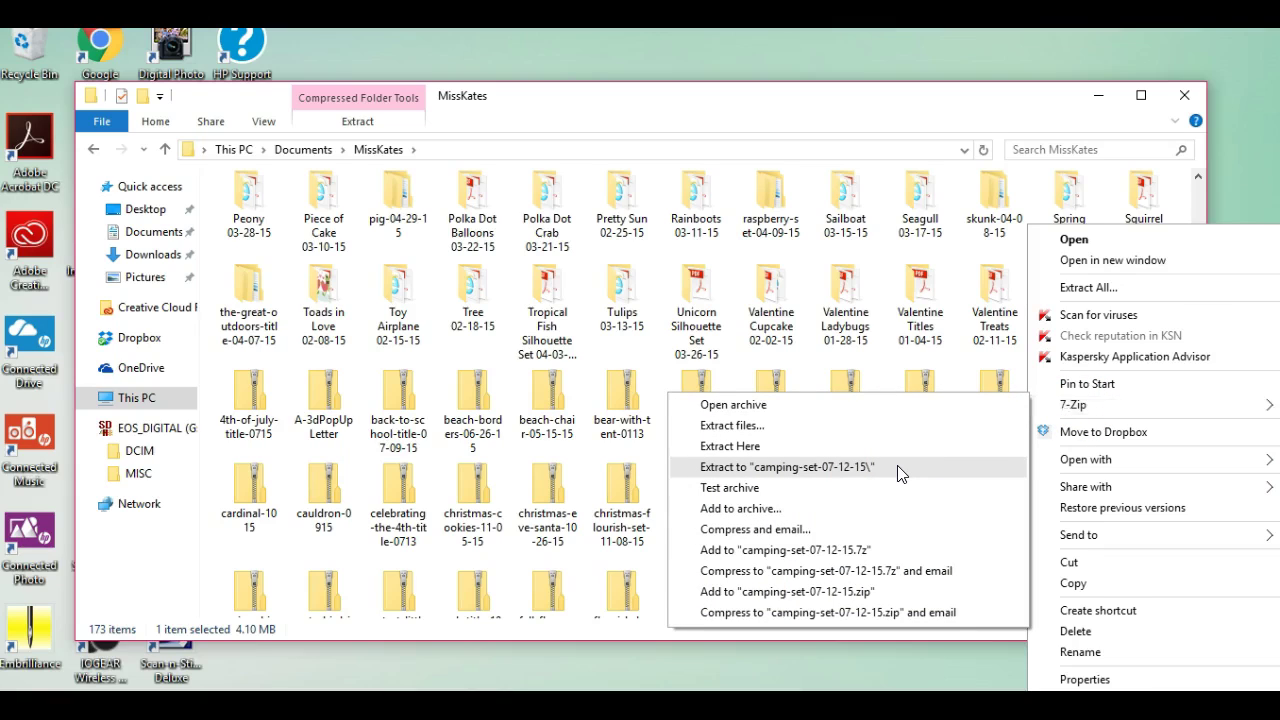
left_click(897, 470)
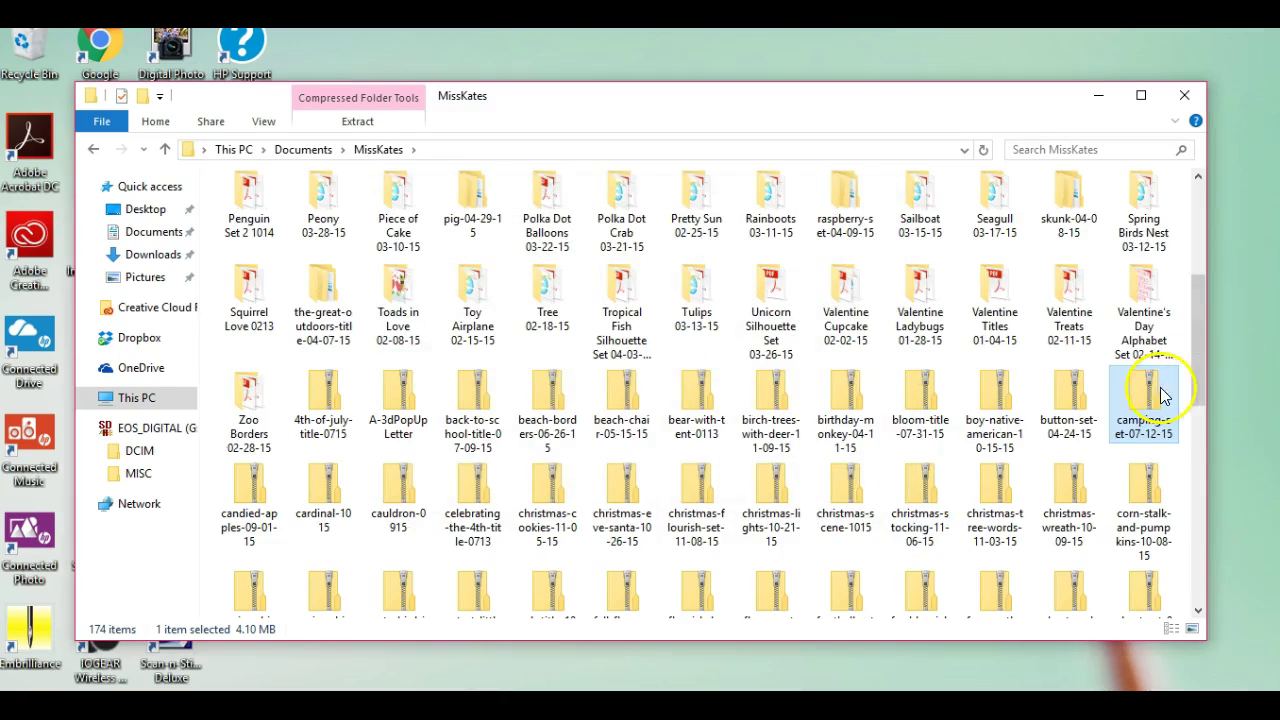
left_click(1200, 385)
Check the new camping-set-07-12-15 folder, then delete the camping-set zip archive
left_click_drag(1200, 385, 1200, 280)
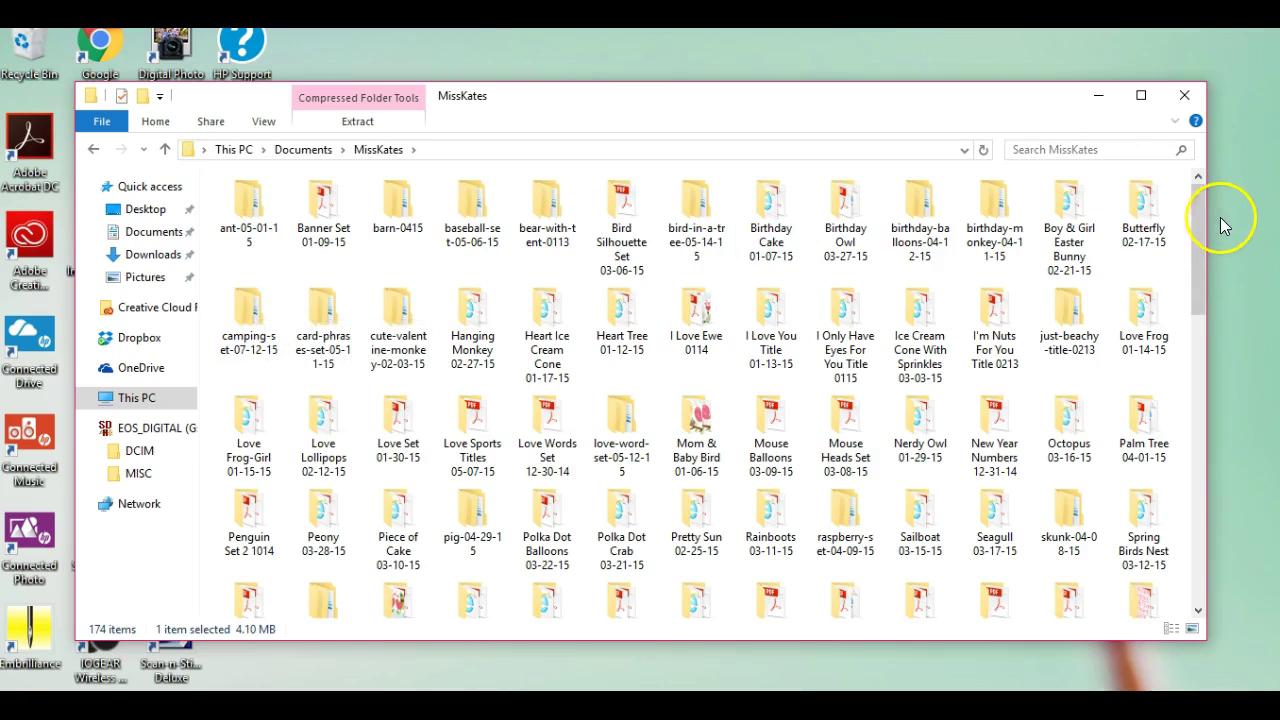
left_click_drag(1205, 225, 1202, 320)
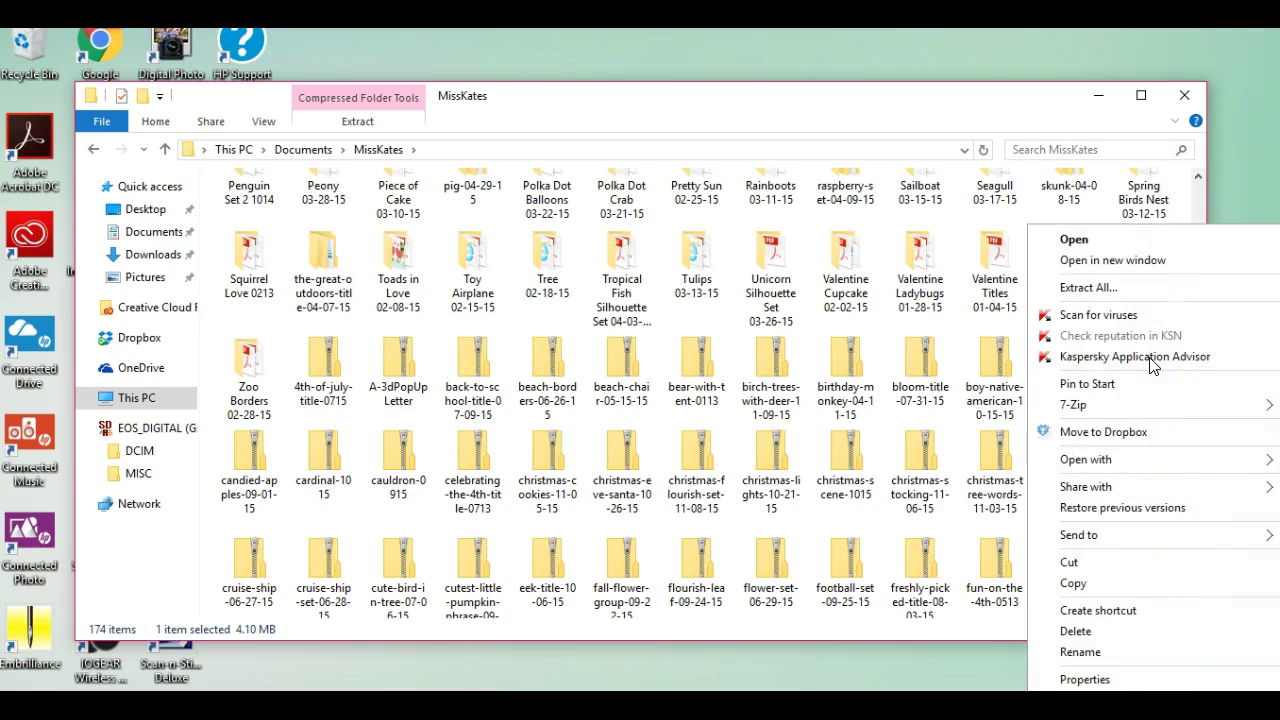
left_click(1115, 631)
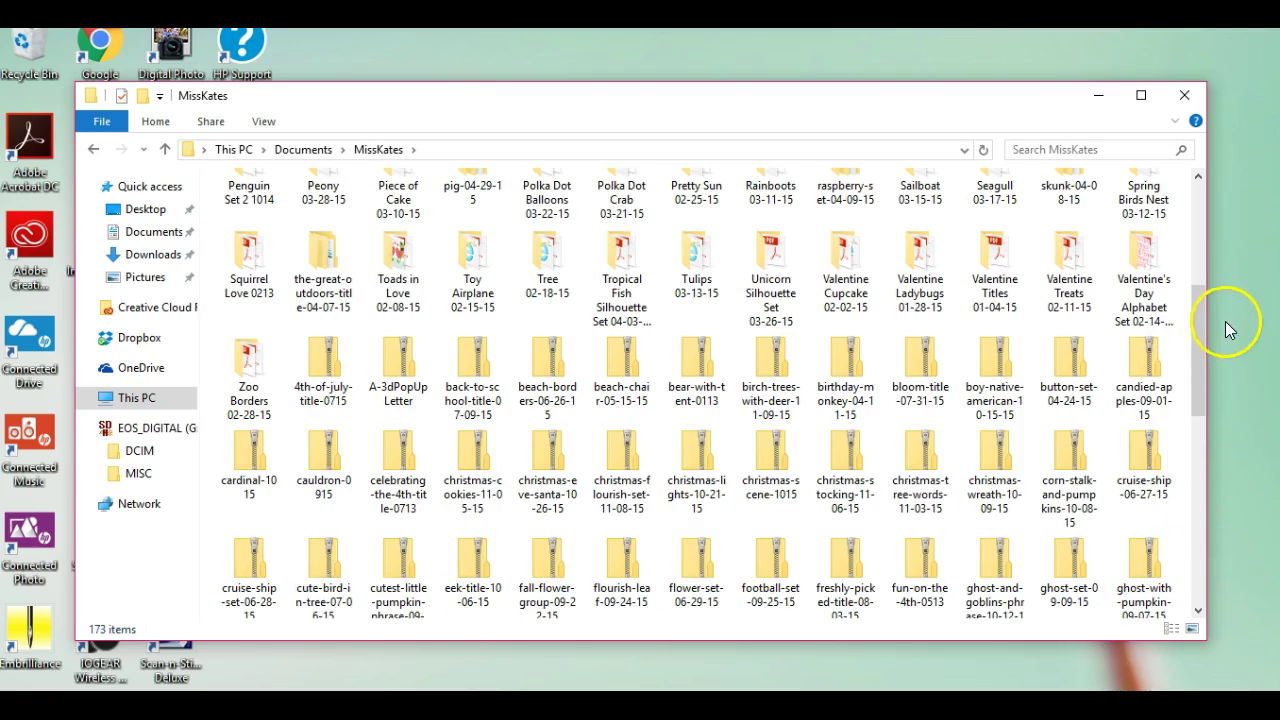
left_click_drag(1203, 334, 1203, 390)
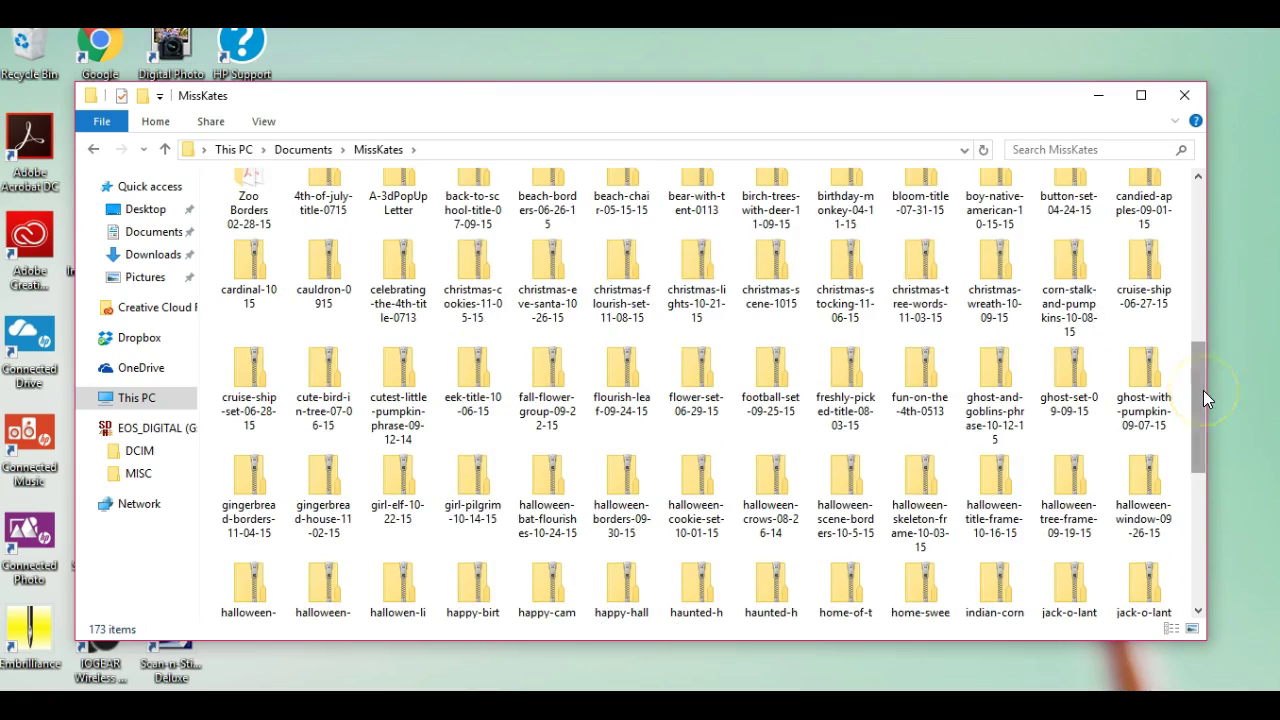
Close the MissKates Explorer window to return to the desktop
left_click(1186, 100)
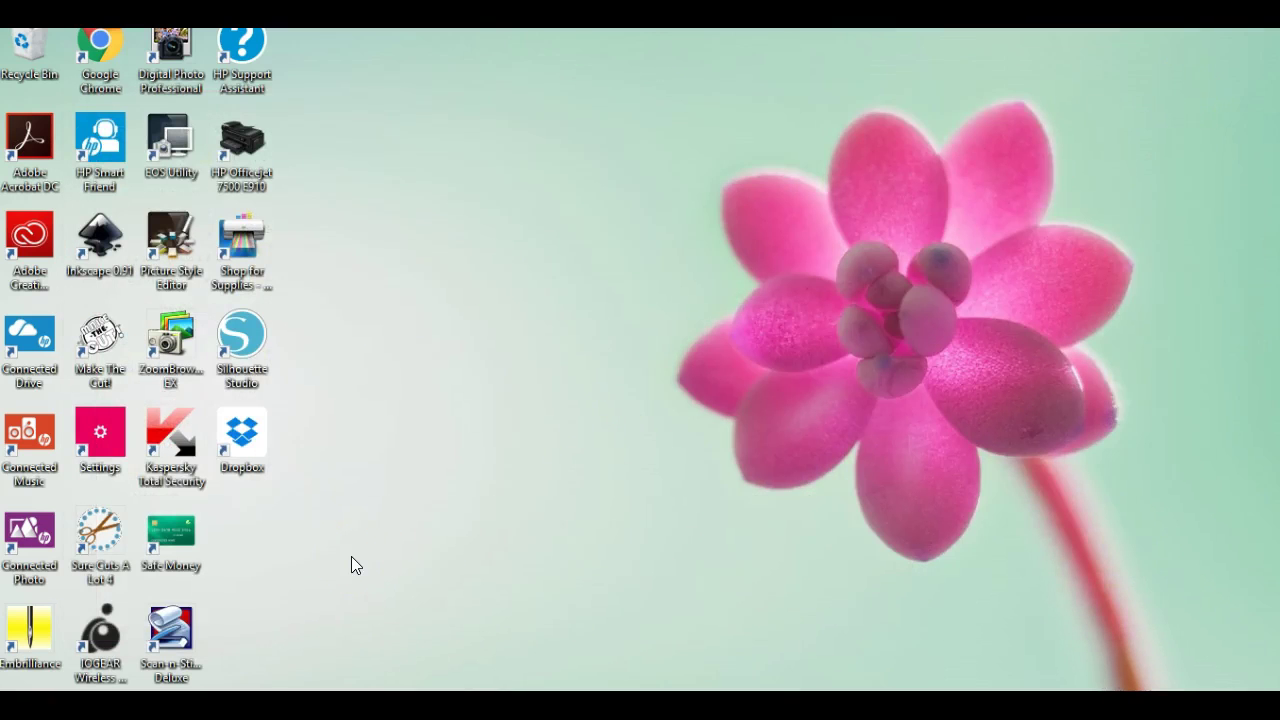
left_click(320, 560)
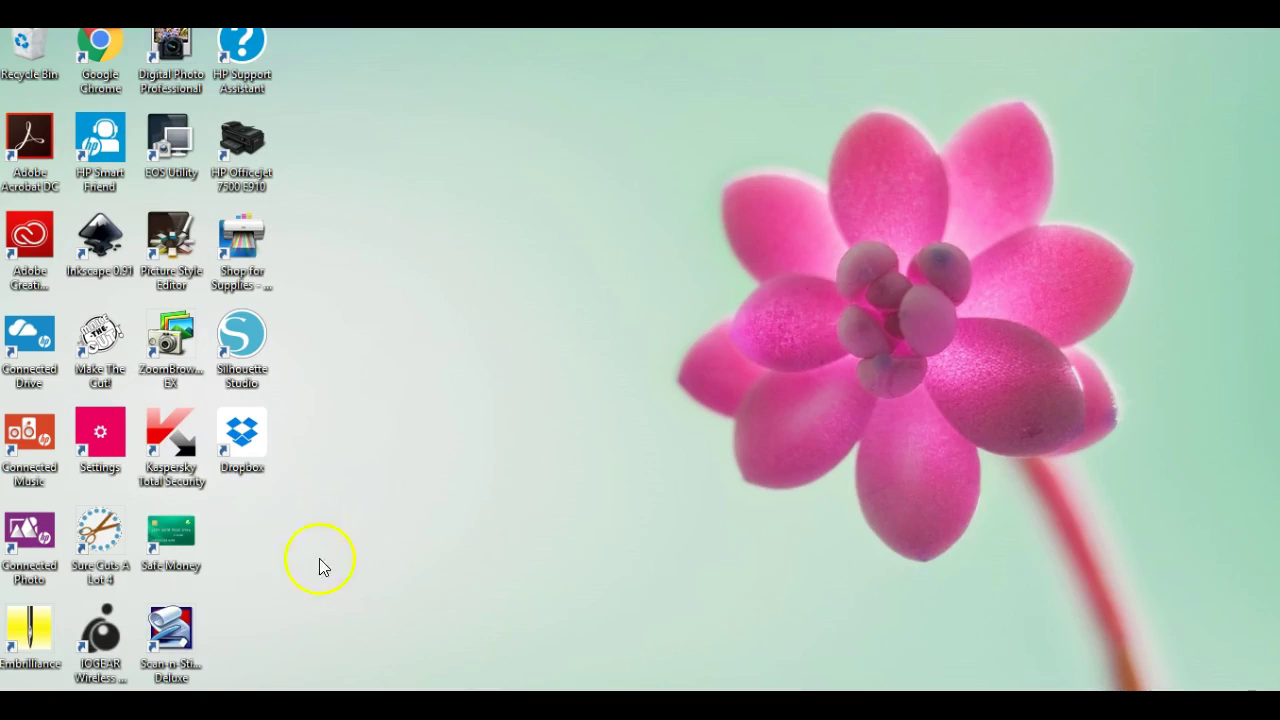